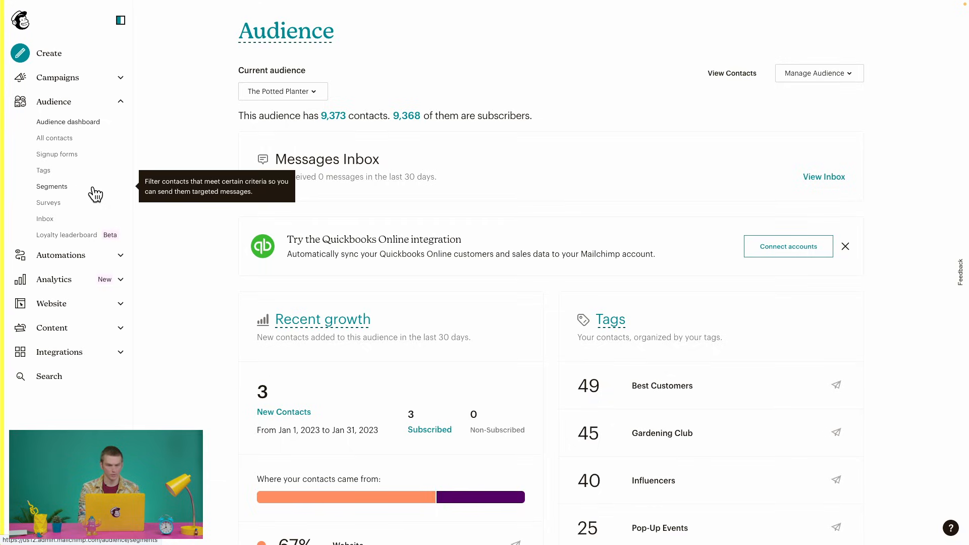
Step: Open a new regular segment for The Potted Planter from its Regular Segments list
click(95, 193)
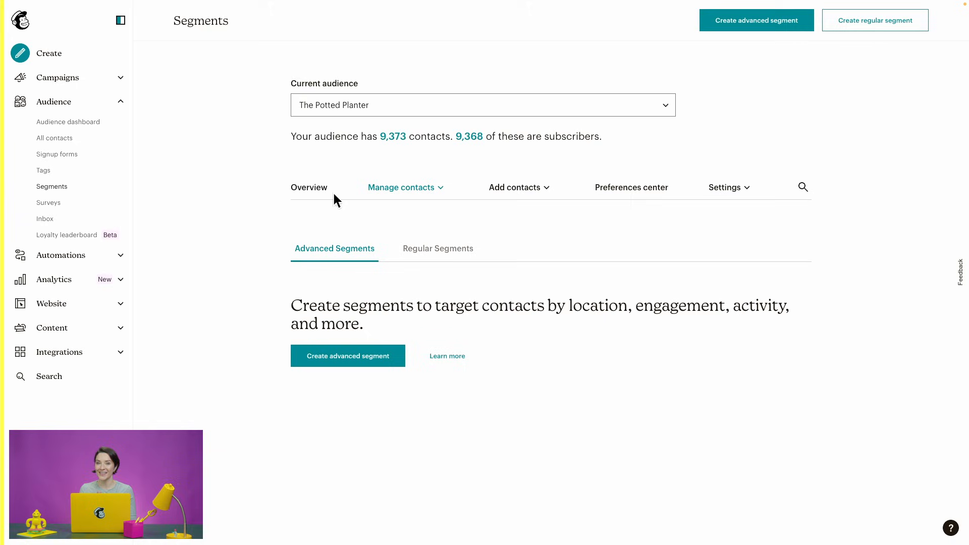
click(666, 106)
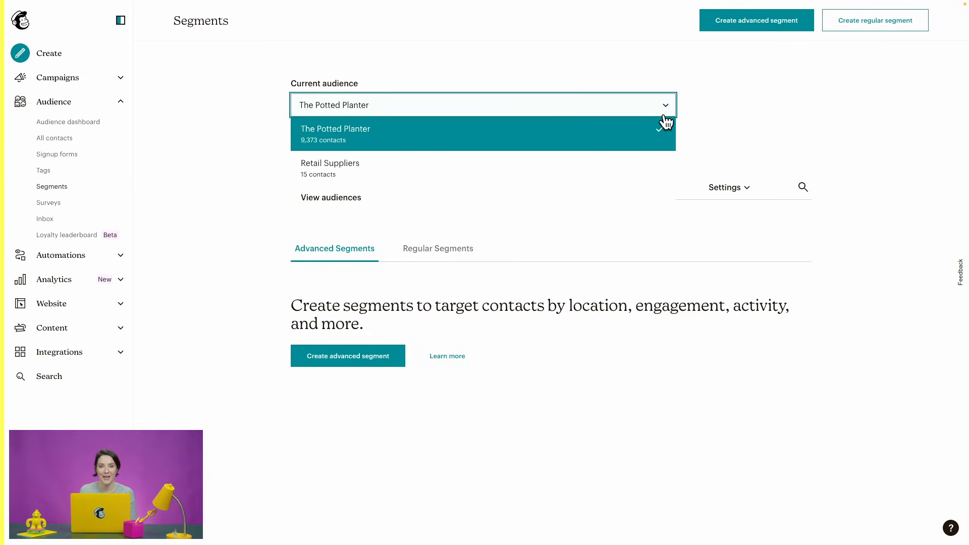
click(718, 130)
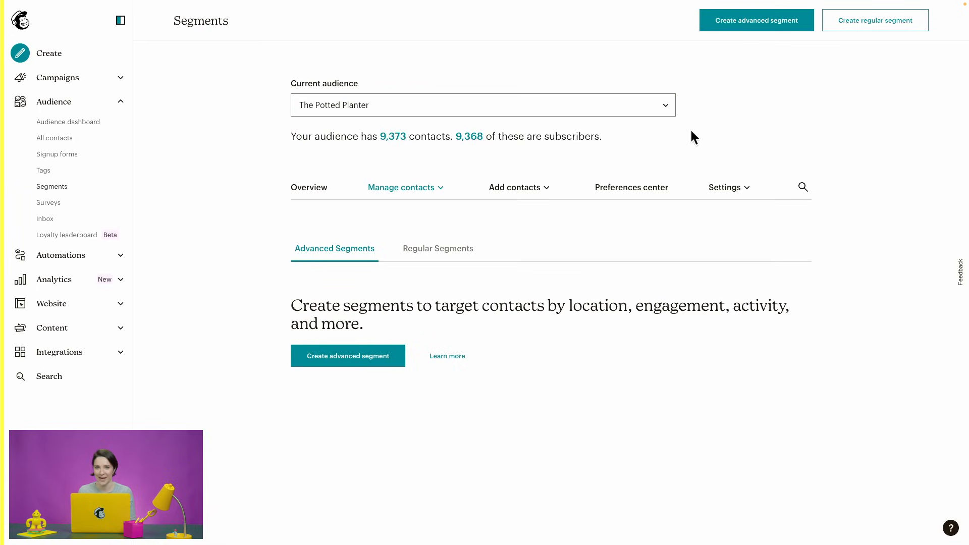
click(443, 260)
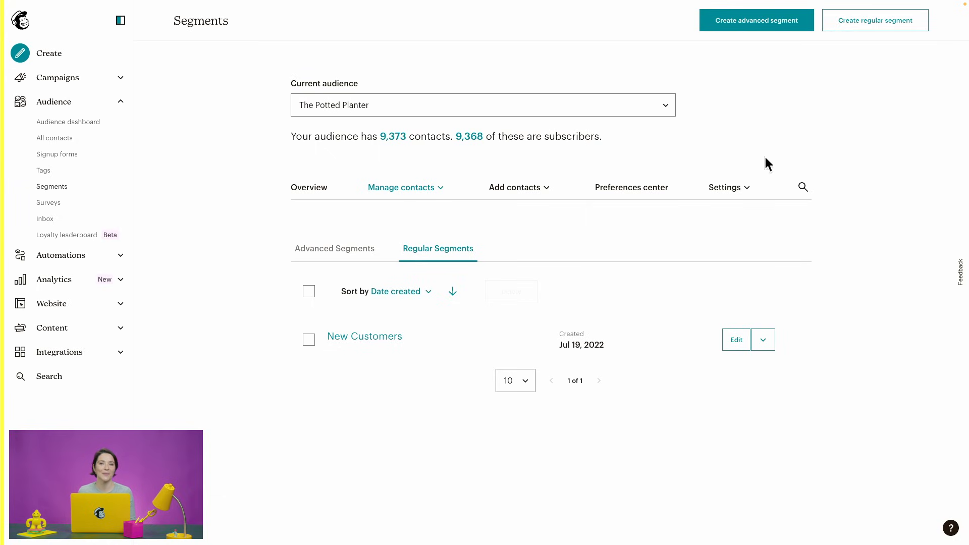
click(886, 35)
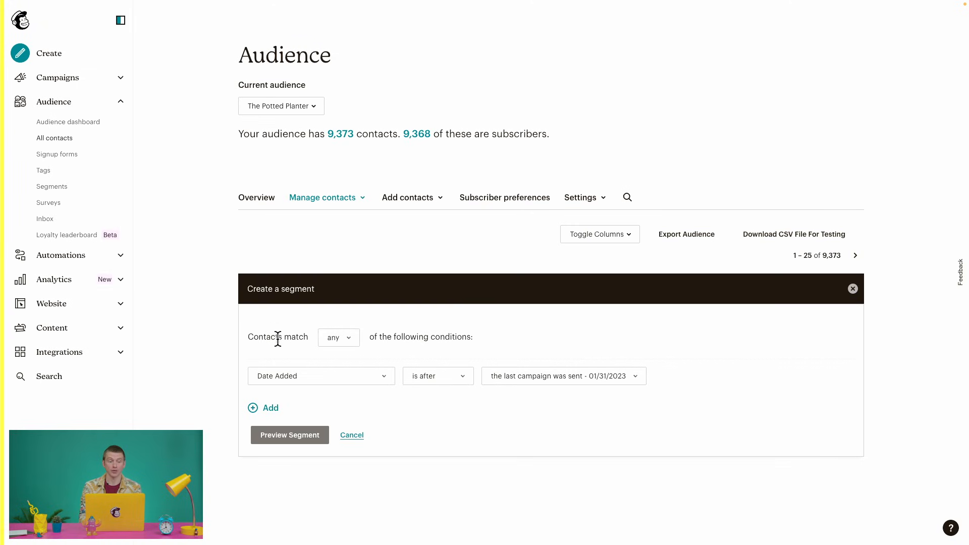
Step: Switch the segment's contact match setting from any to all conditions
click(351, 338)
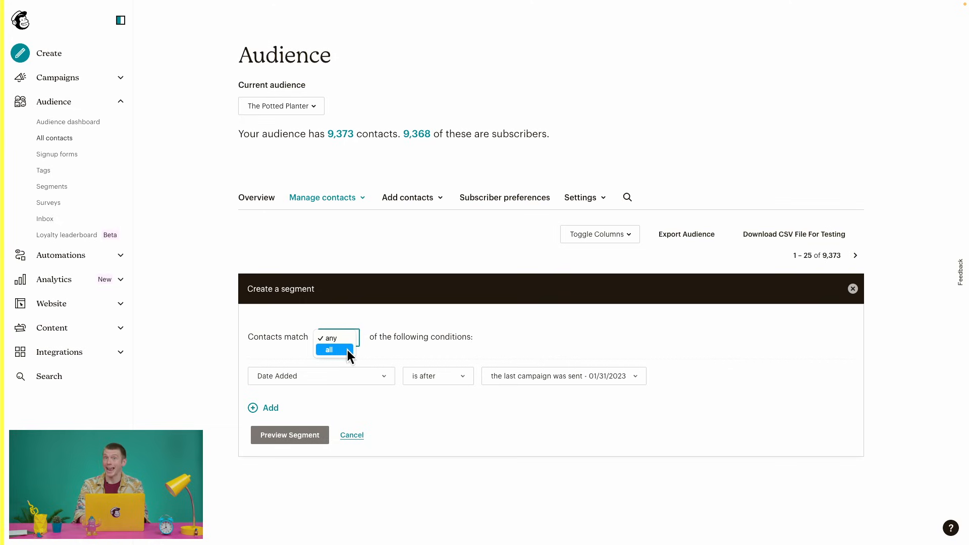
click(347, 350)
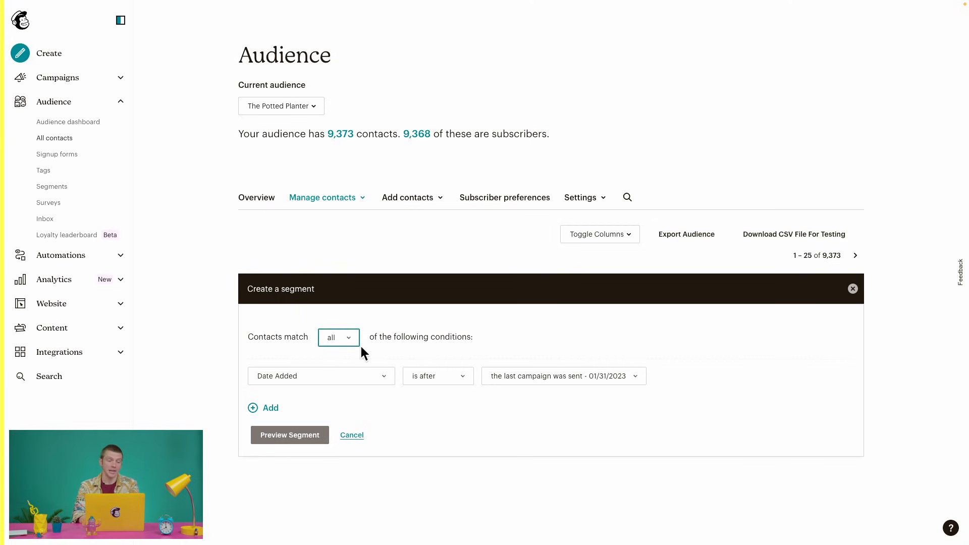
click(356, 333)
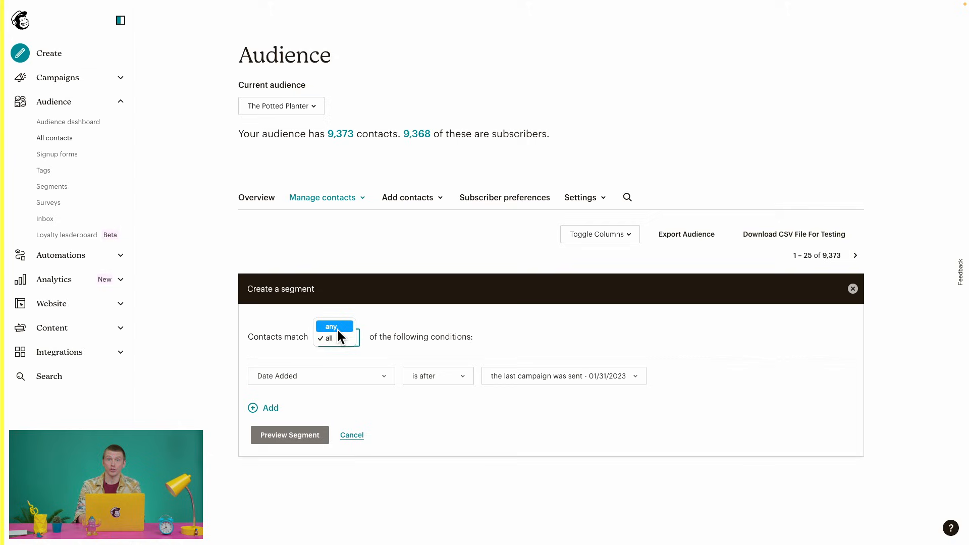
click(344, 328)
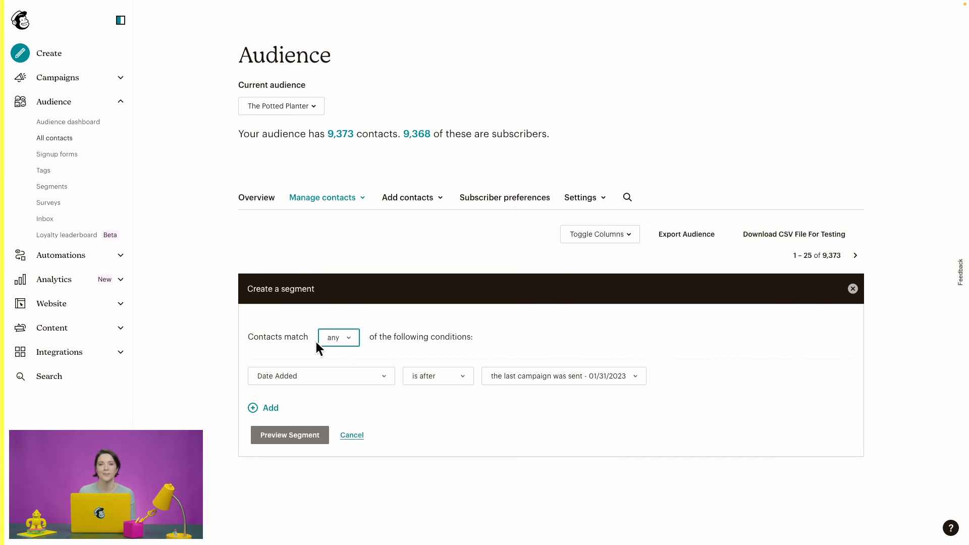
click(352, 339)
click(349, 349)
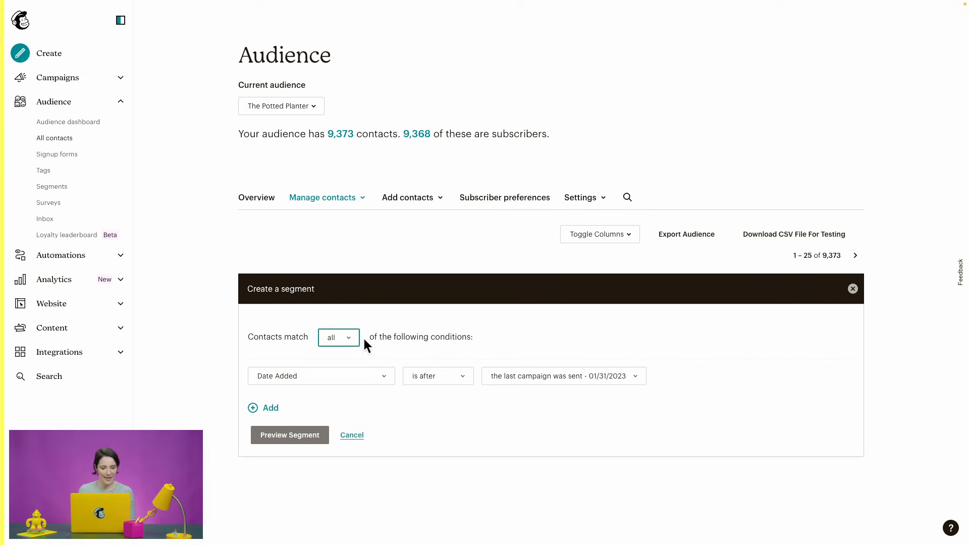
Step: Set the first condition to Purchase activity has not purchased
click(384, 371)
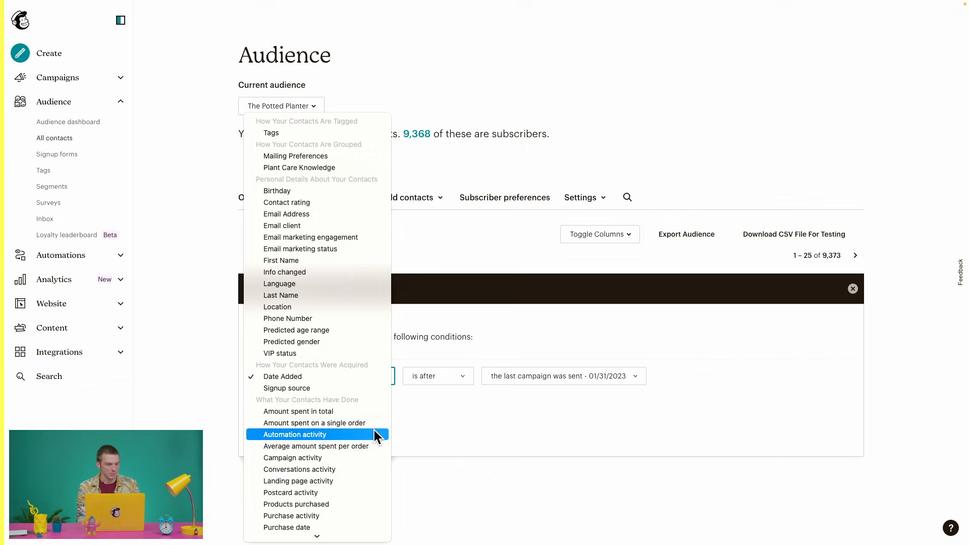
click(362, 514)
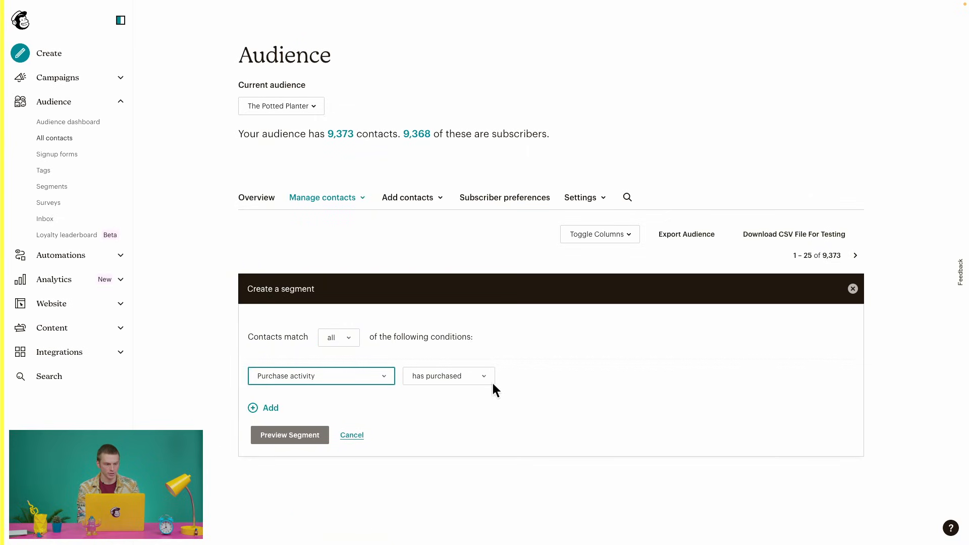
click(489, 380)
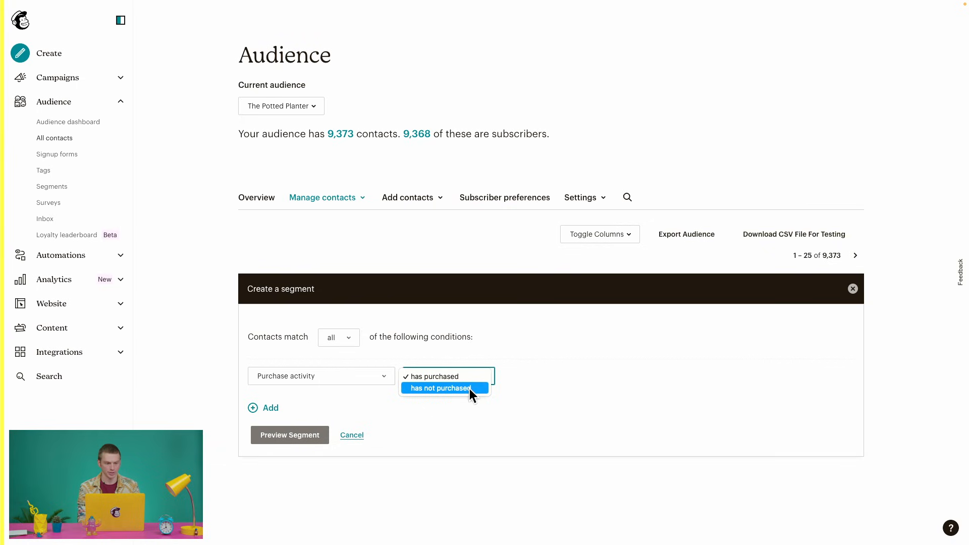
click(469, 388)
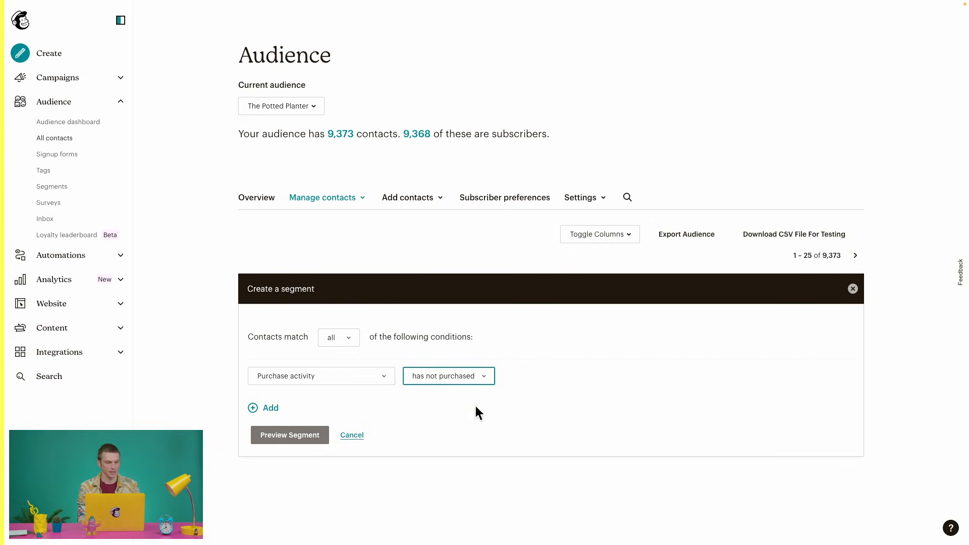
Step: Add a Purchase date is after 1/1/2023 condition, preview the 0 matches, and return to Segments
click(268, 408)
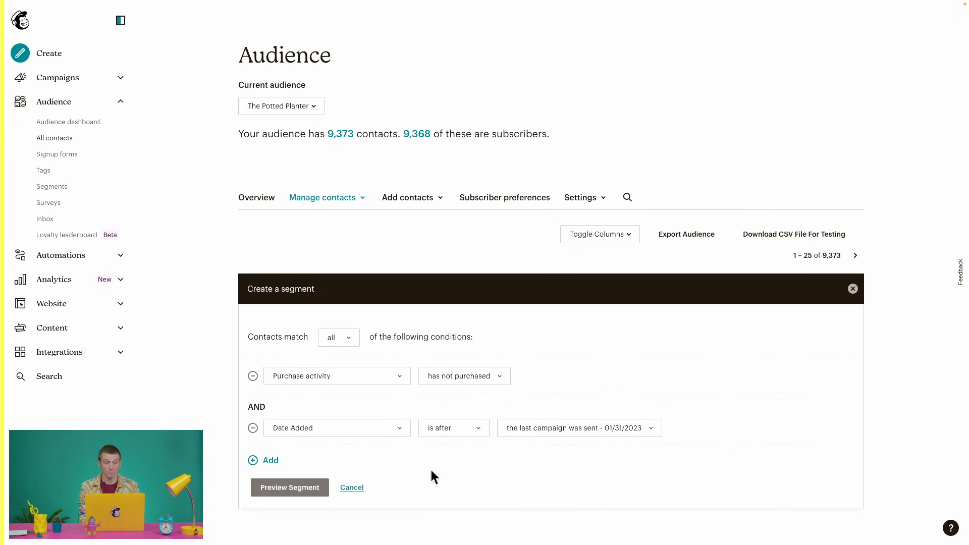
click(392, 431)
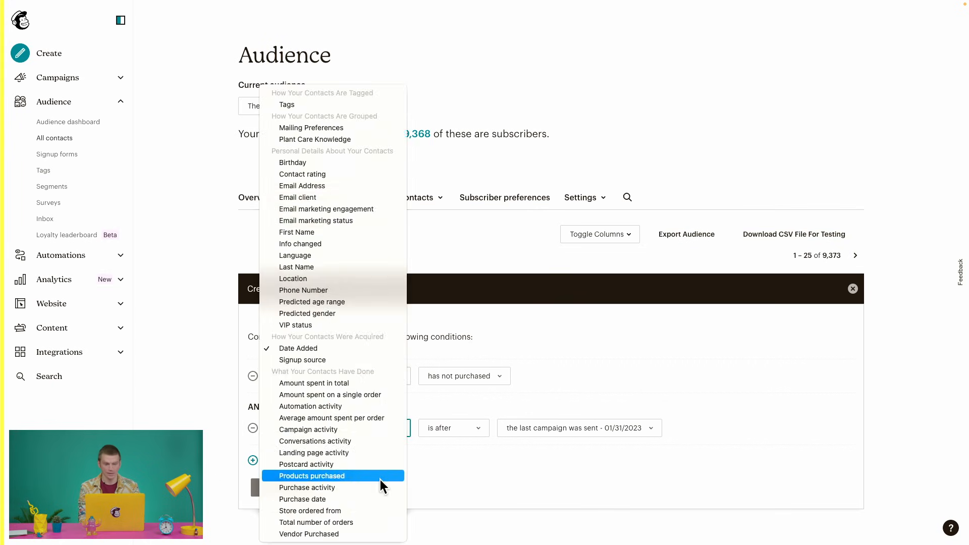
click(377, 496)
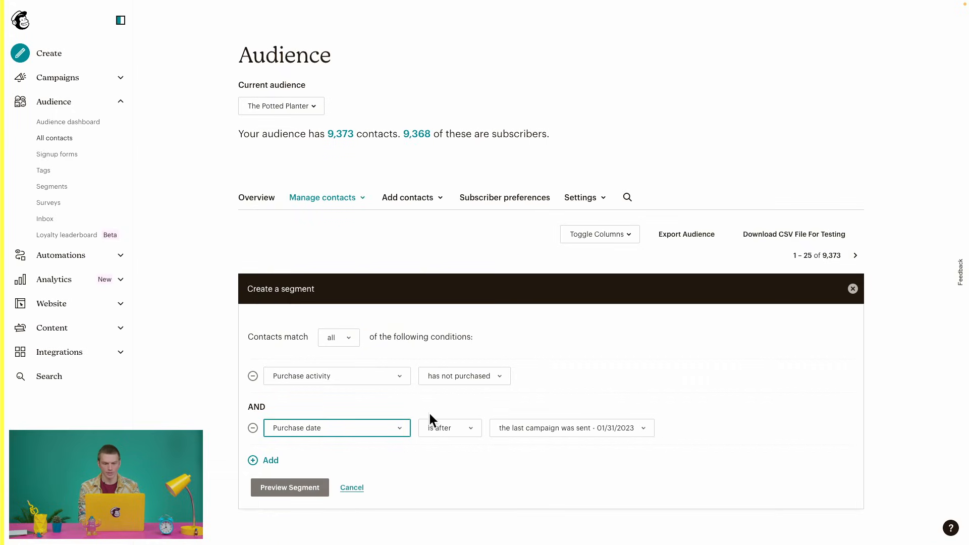
click(455, 434)
click(459, 420)
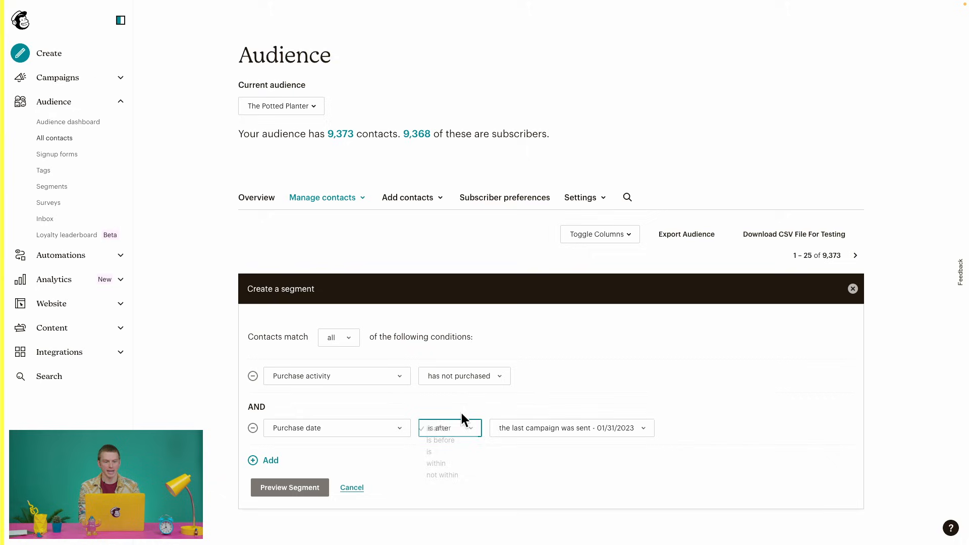
click(558, 430)
click(558, 450)
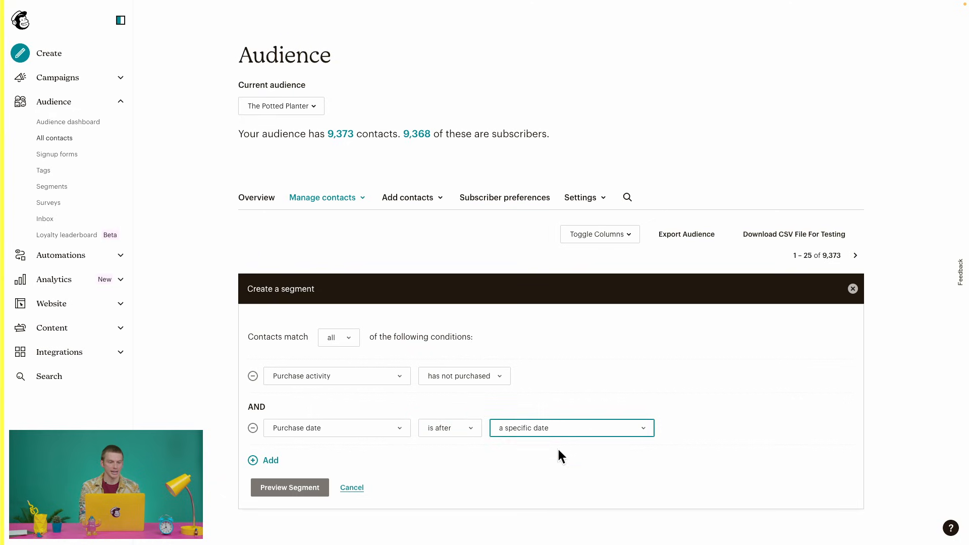
click(740, 428)
scroll(743, 434, down, 2)
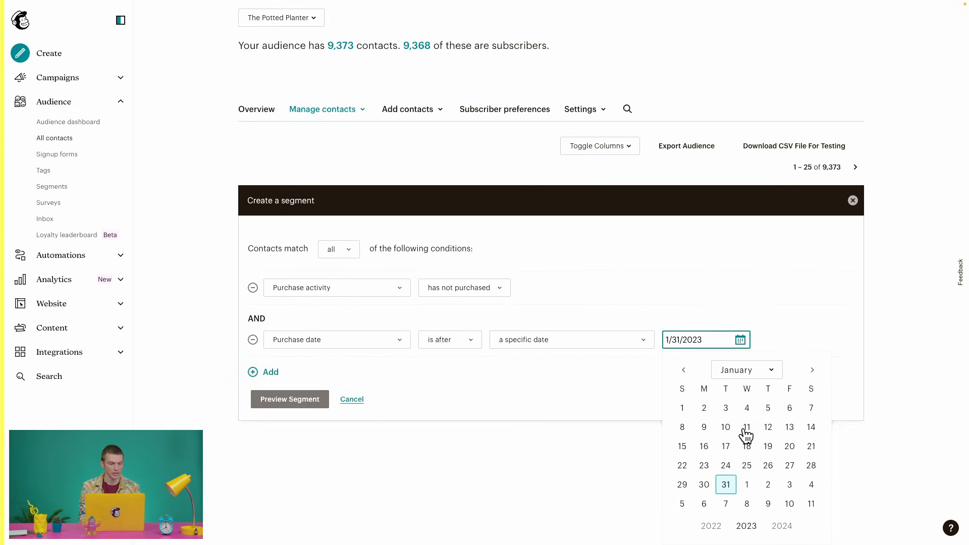
click(682, 408)
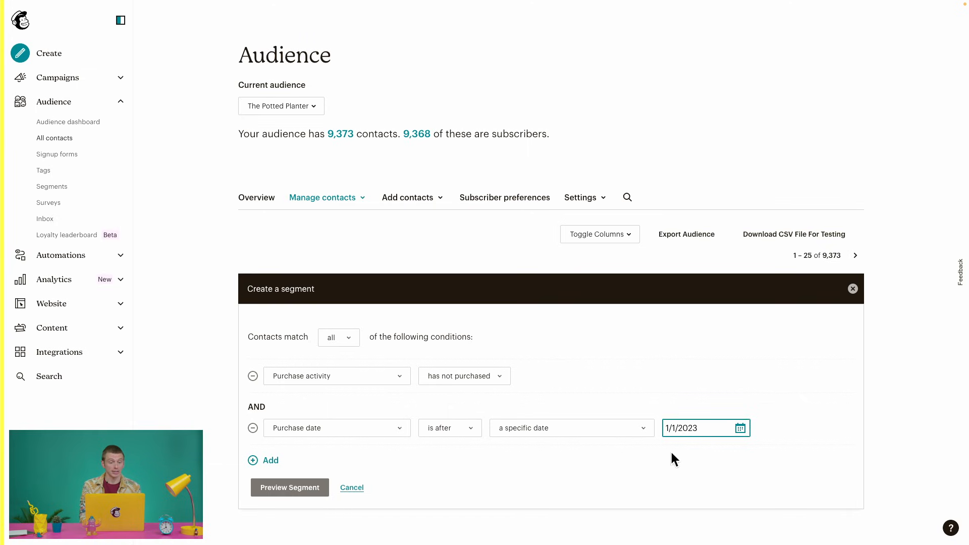
click(315, 487)
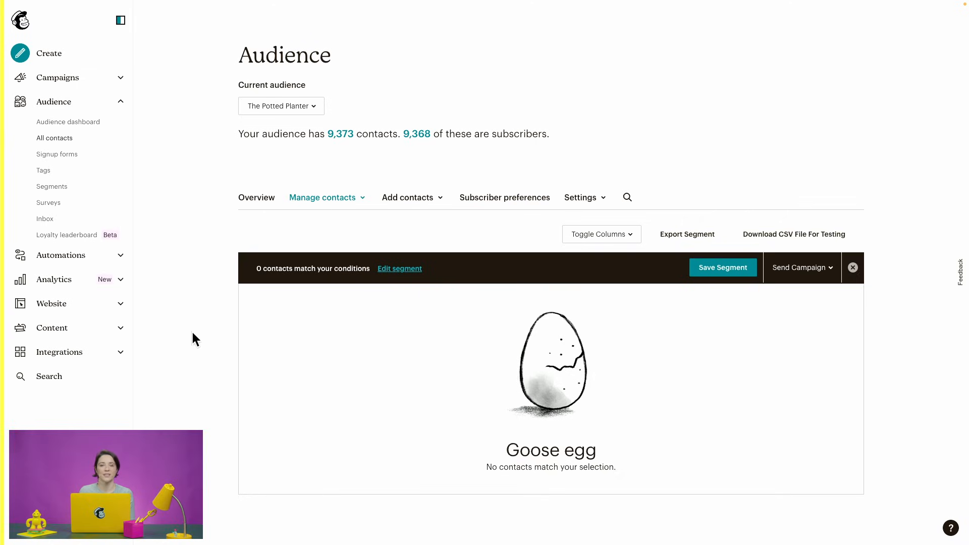
click(98, 188)
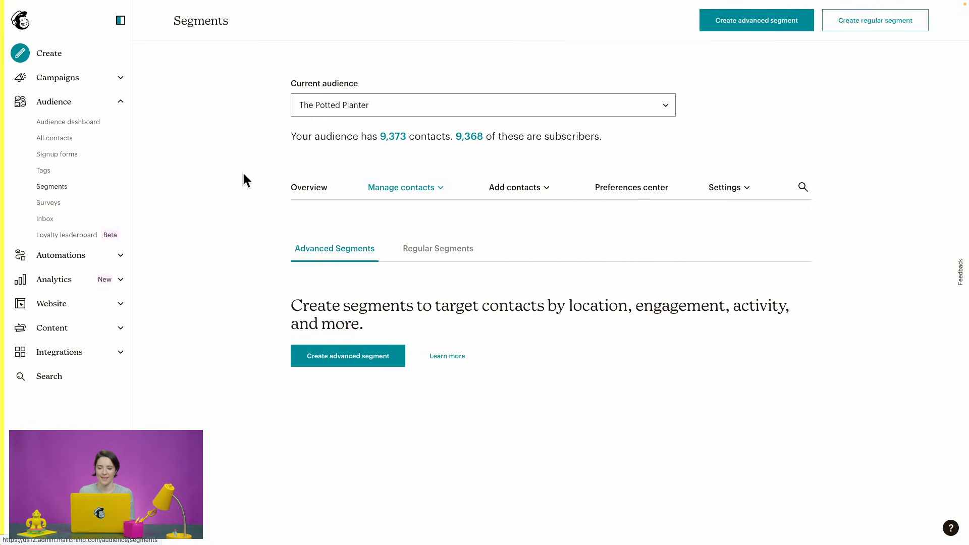
Step: Create another new regular segment for The Potted Planter from the Segments page
click(858, 26)
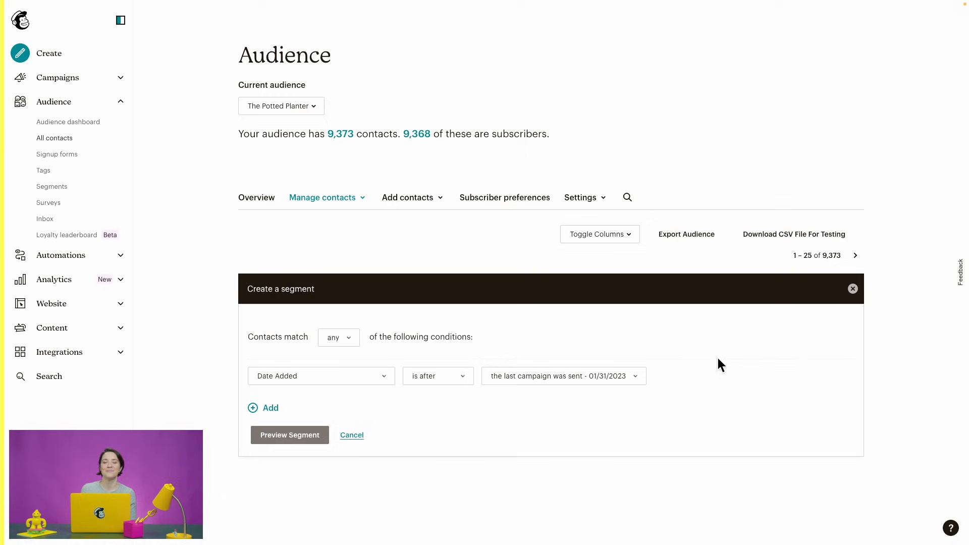
Step: Set the first condition to Campaign activity opened 'Inventory Announcement - 01/26/2023'
click(357, 338)
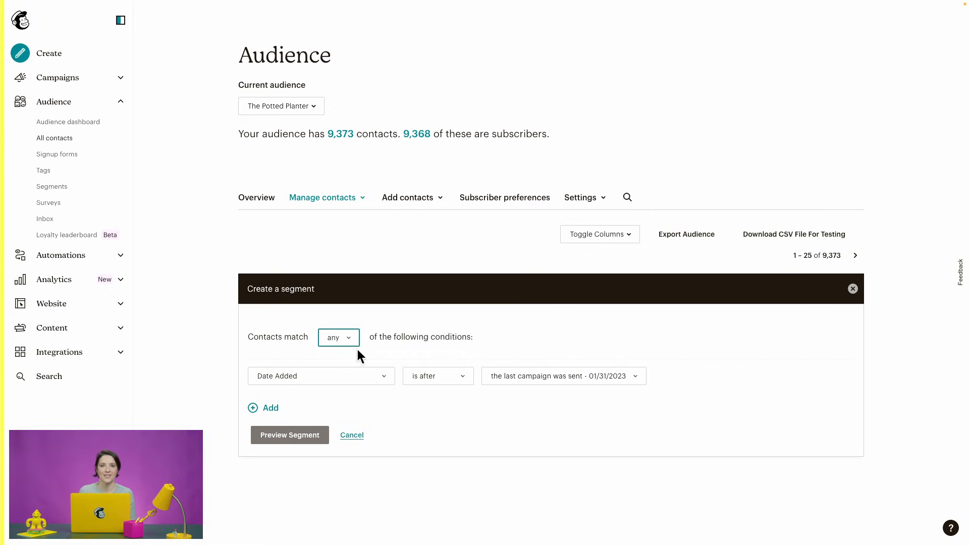
click(353, 378)
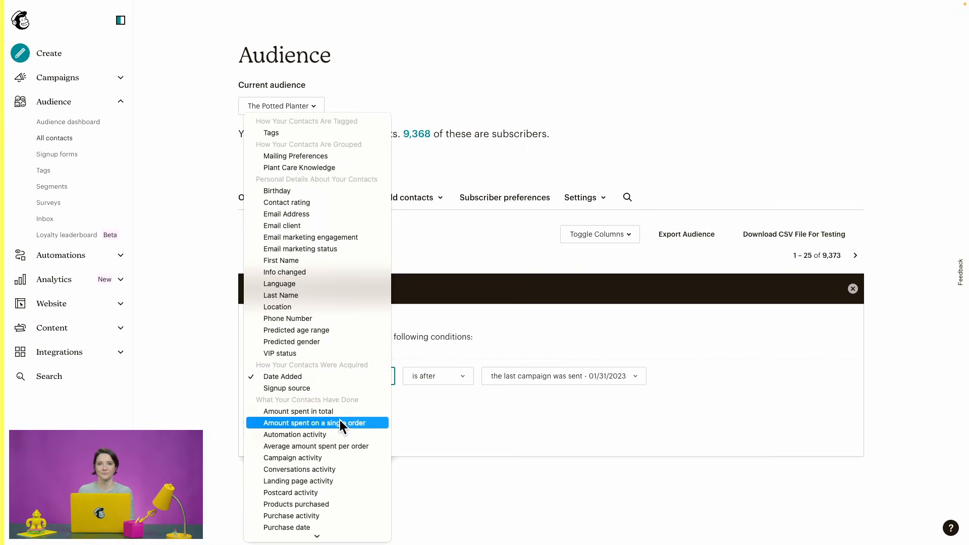
click(331, 454)
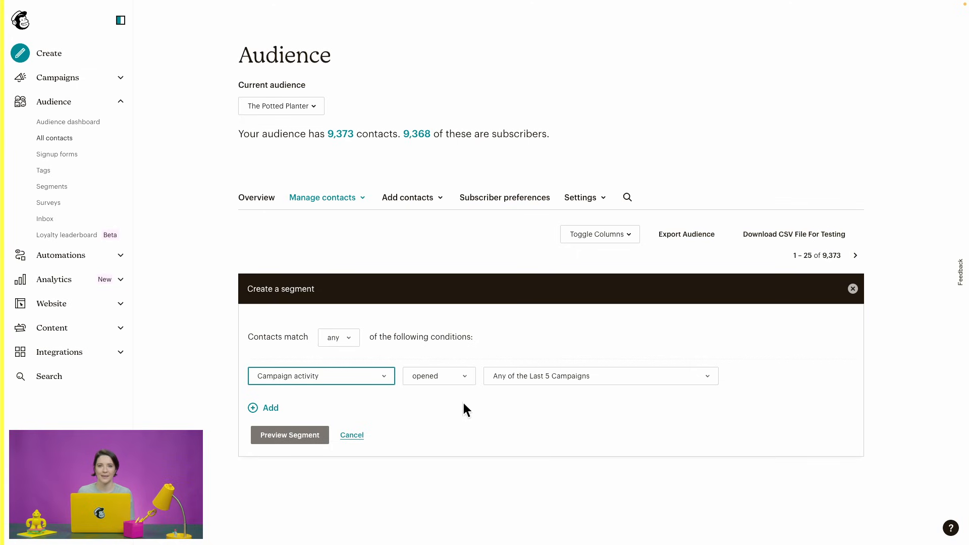
click(465, 377)
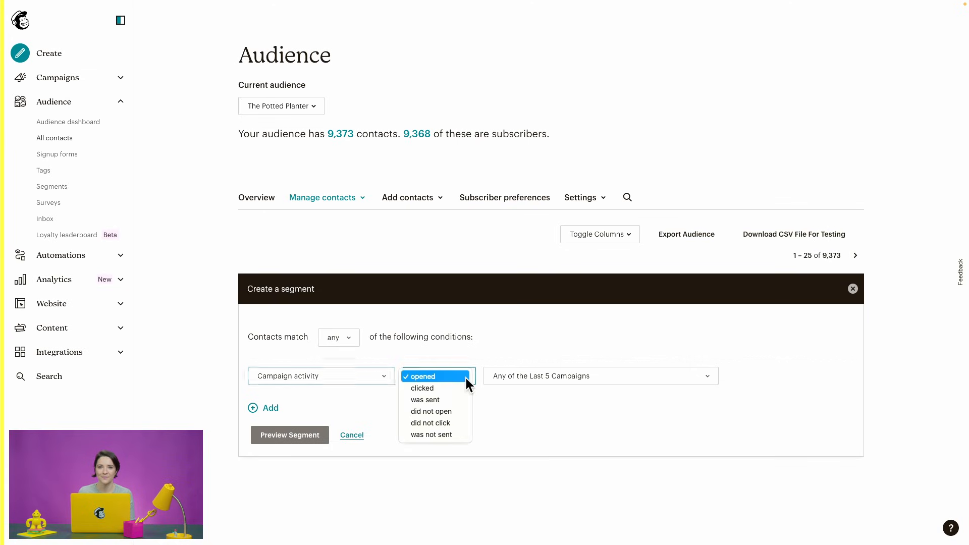
click(465, 377)
click(519, 375)
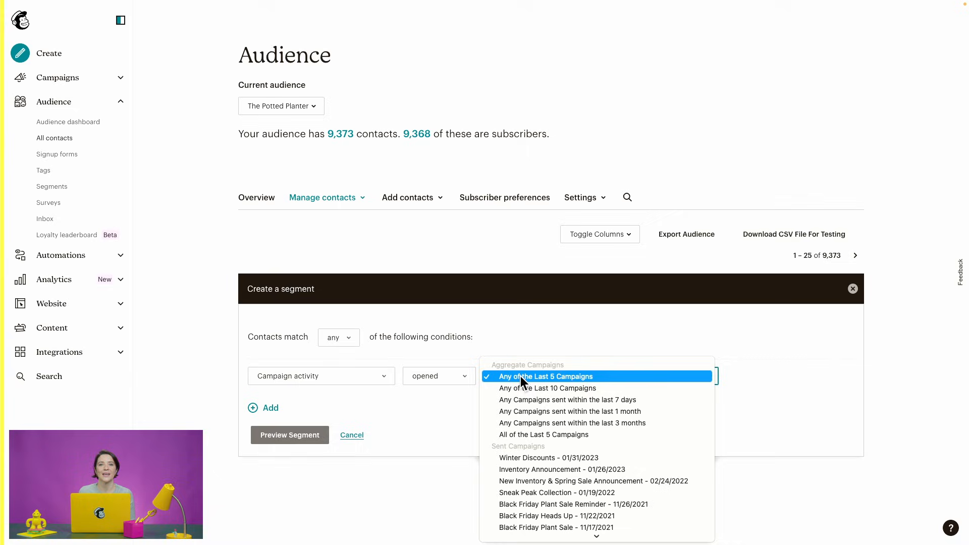
click(523, 470)
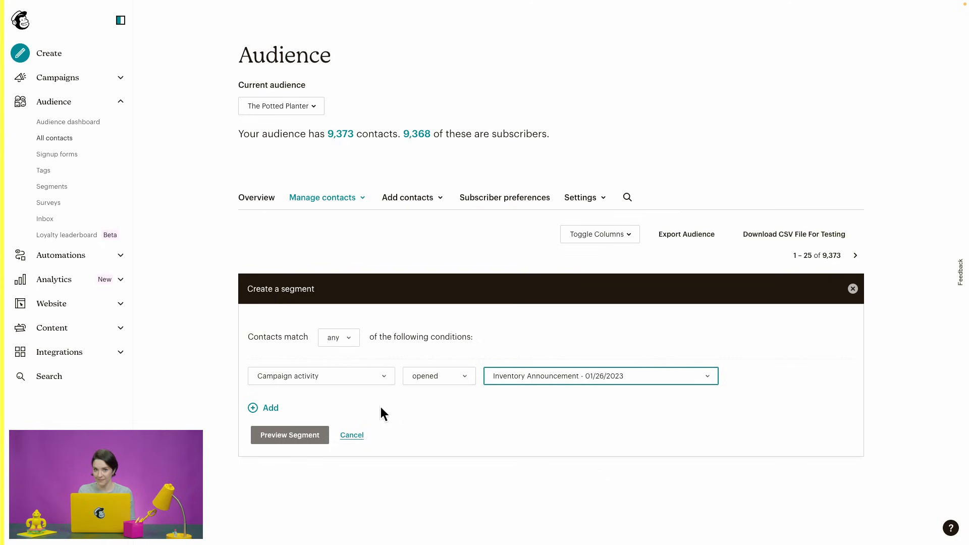
click(267, 407)
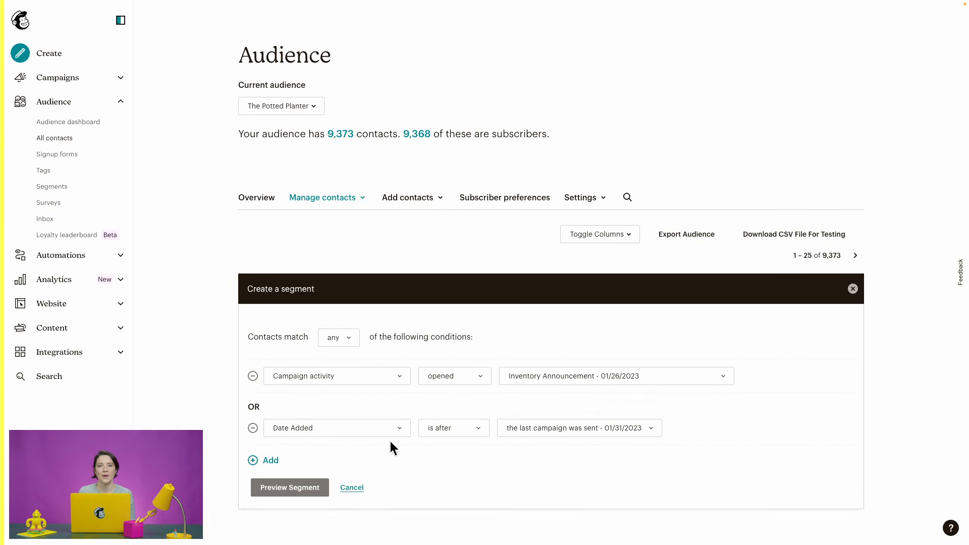
Step: Make the second condition Location within 25 miles of a validated Atlanta, GA, USA
click(392, 429)
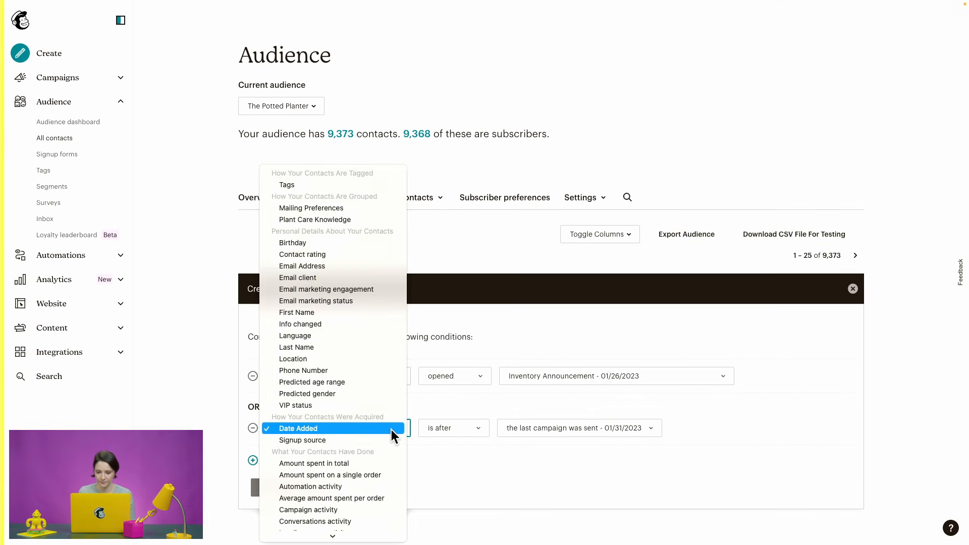
click(381, 359)
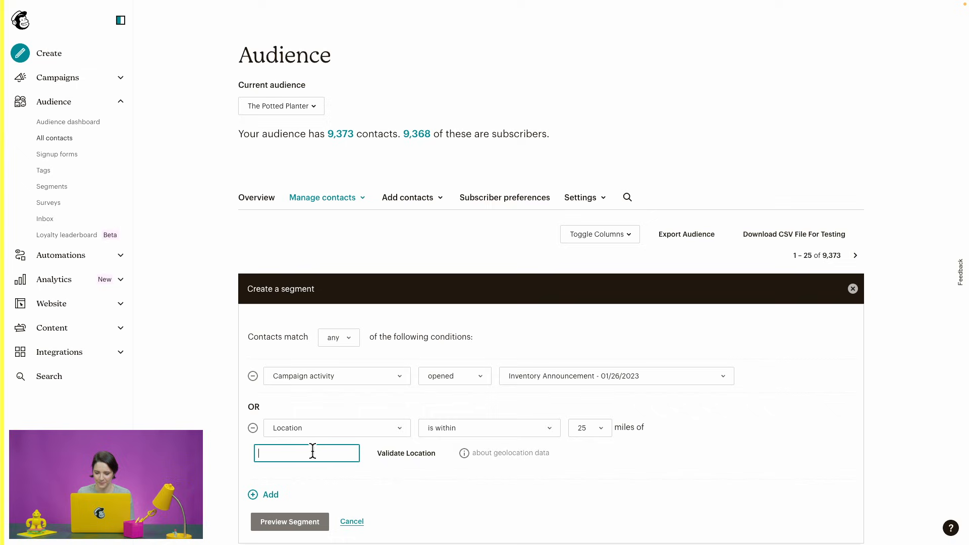
text(Atlanta, GA)
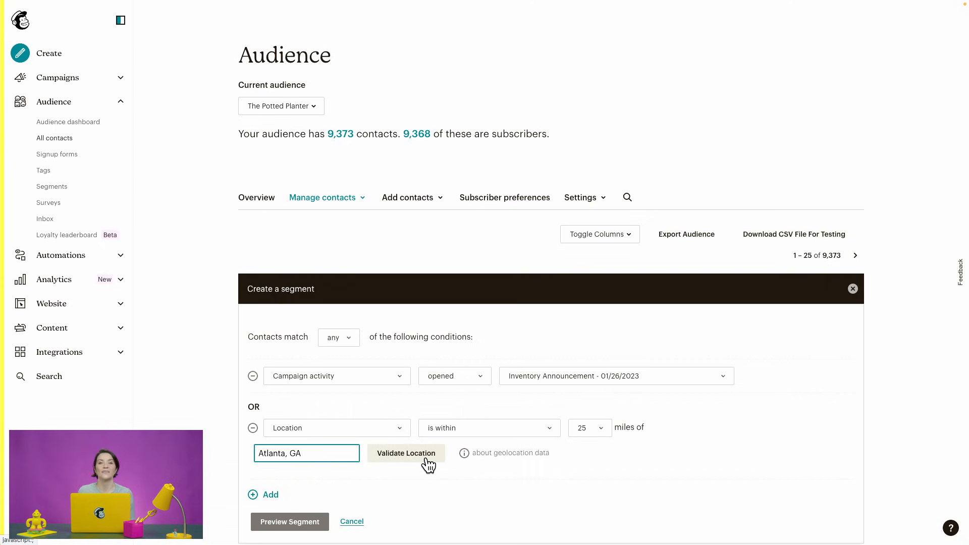
click(426, 458)
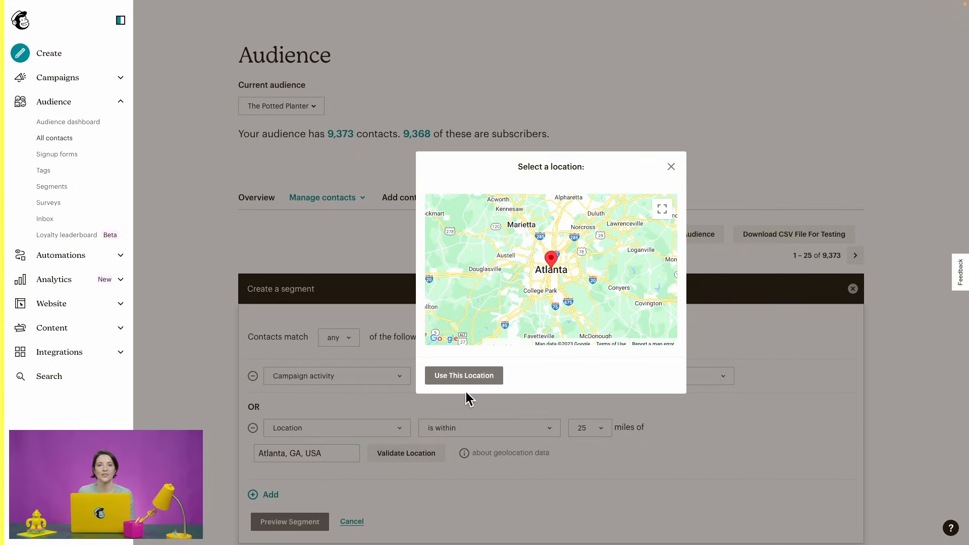
click(466, 376)
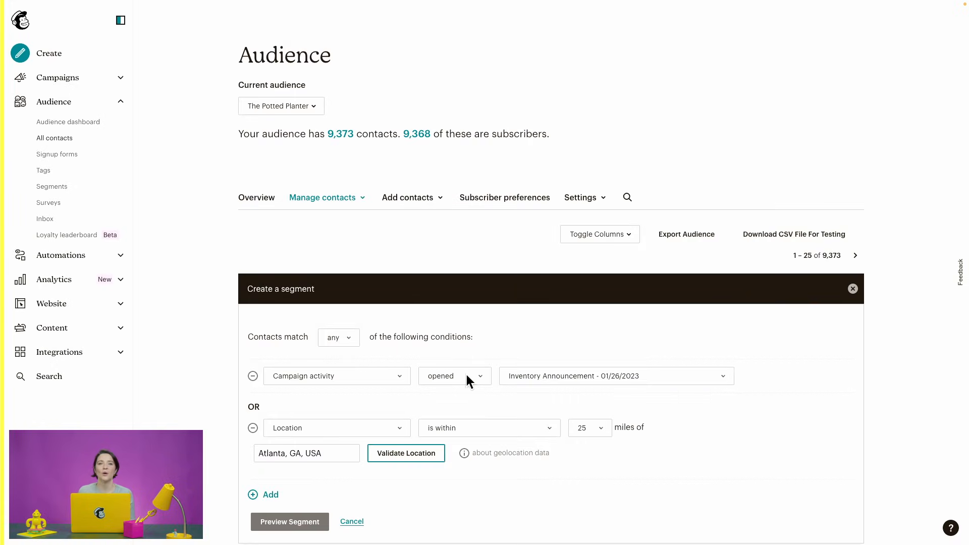
Step: Preview the 1,901 matching contacts and save the segment as 'Local Events'
click(285, 521)
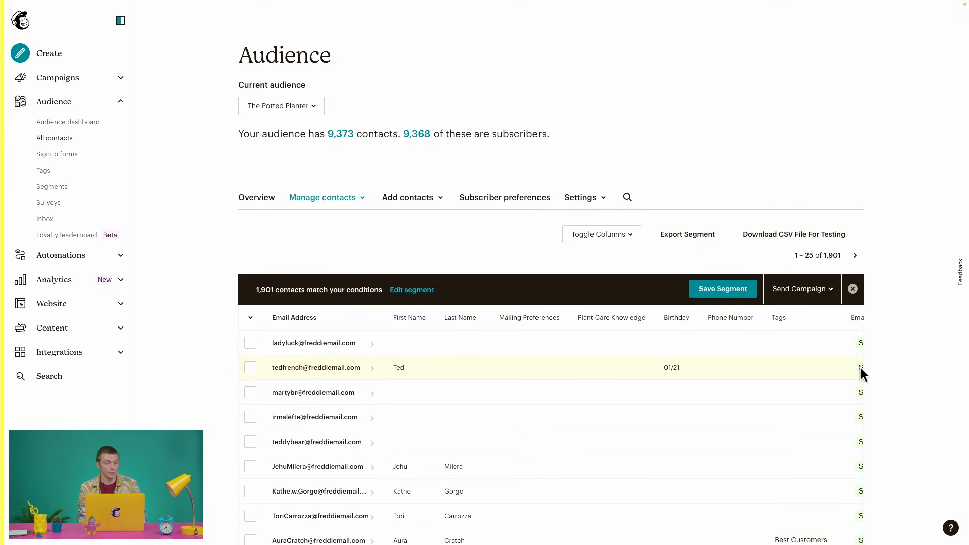
click(737, 294)
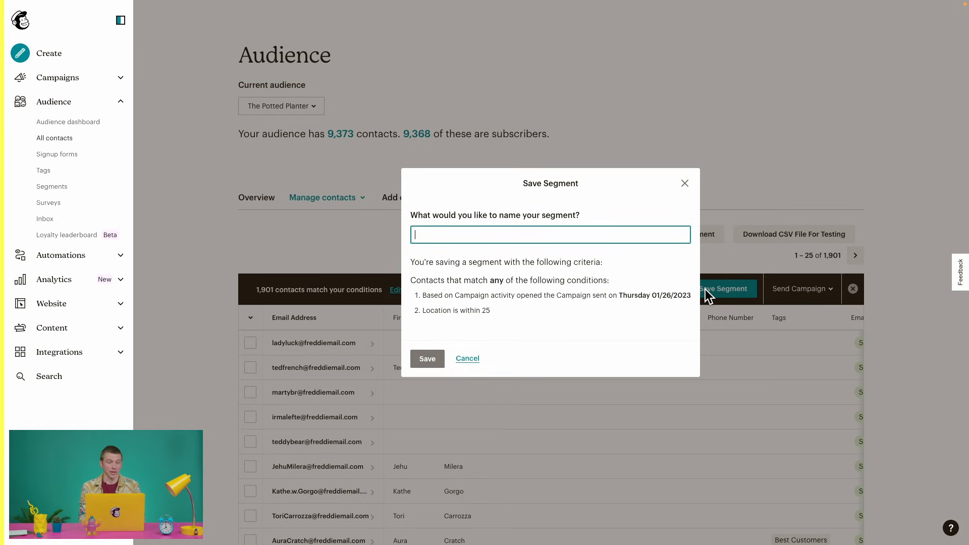
text(Local)
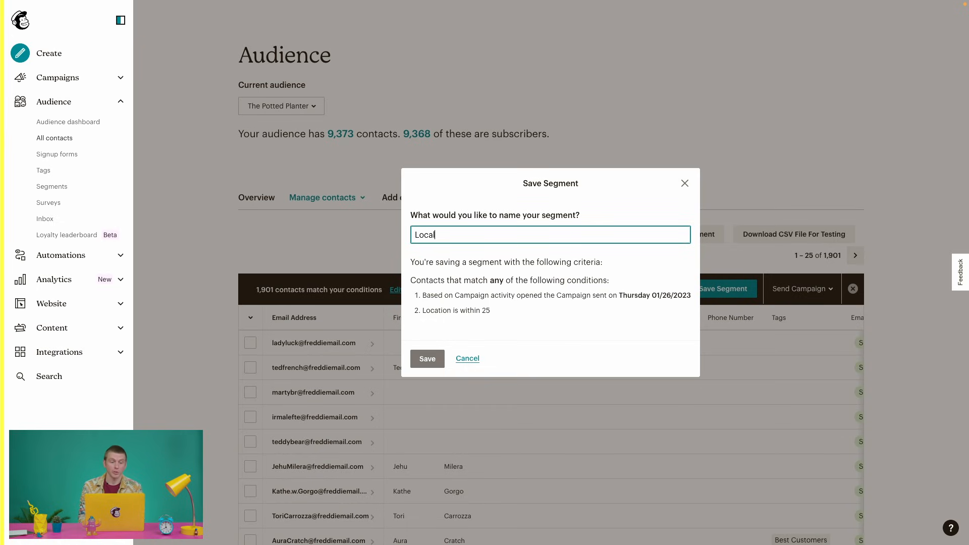
text( Events)
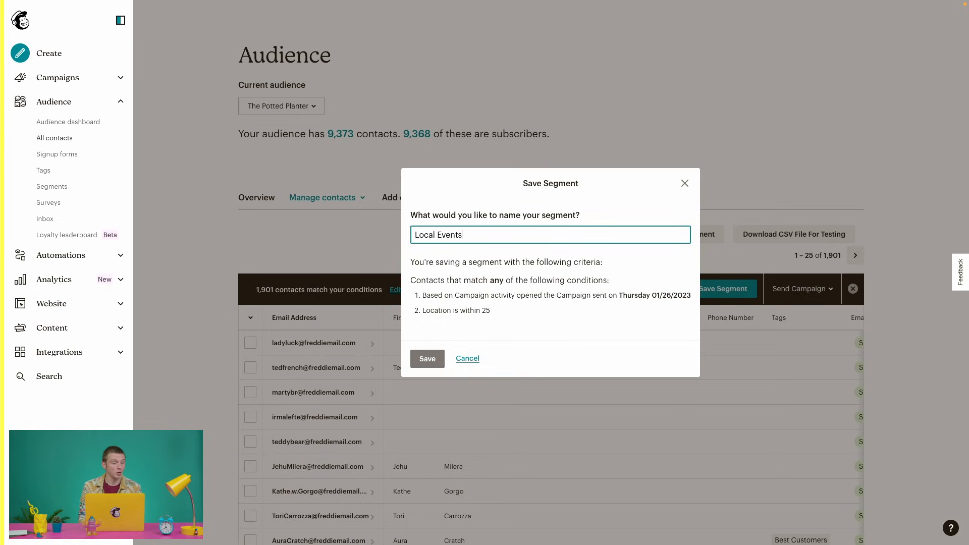
click(426, 359)
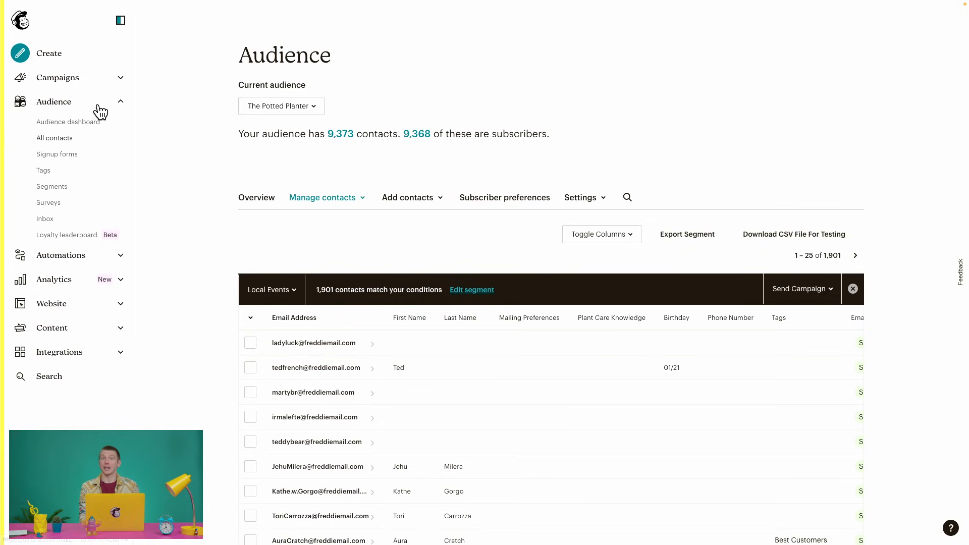
Step: Create a draft regular campaign from the Local Events segment's actions menu in Regular Segments
click(101, 190)
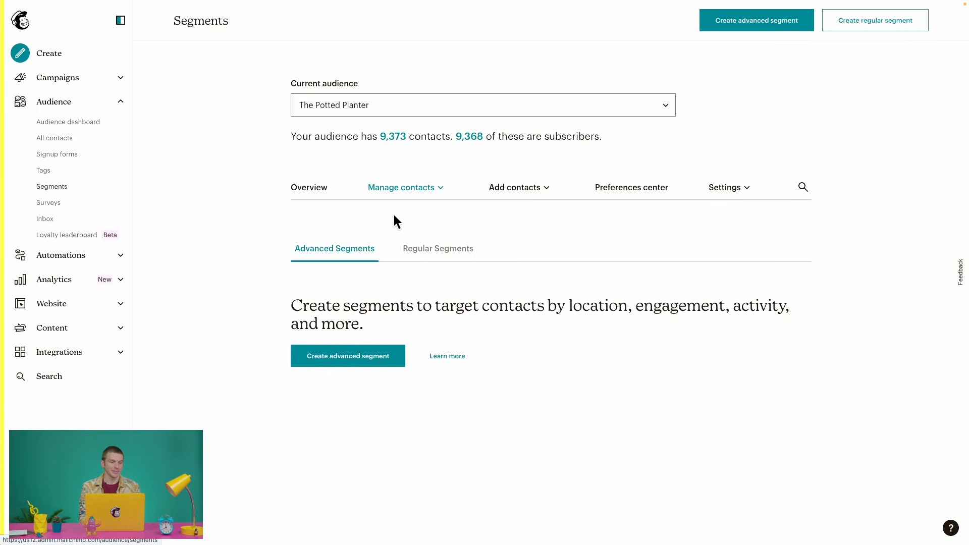
click(422, 252)
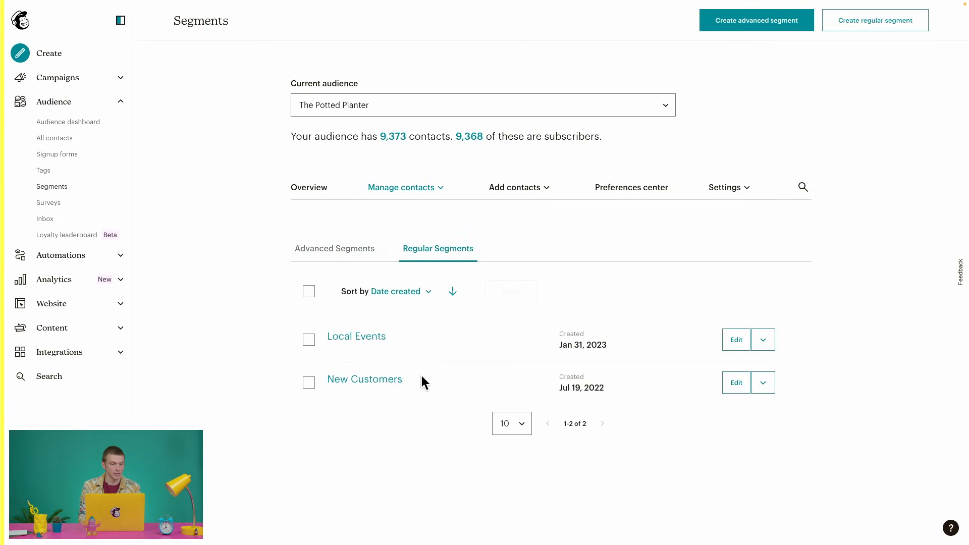
click(765, 344)
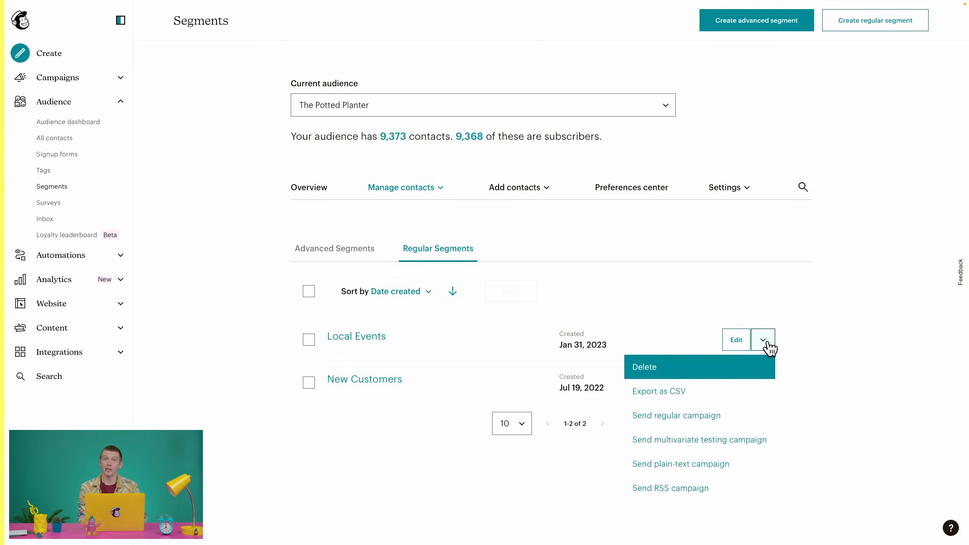
click(702, 423)
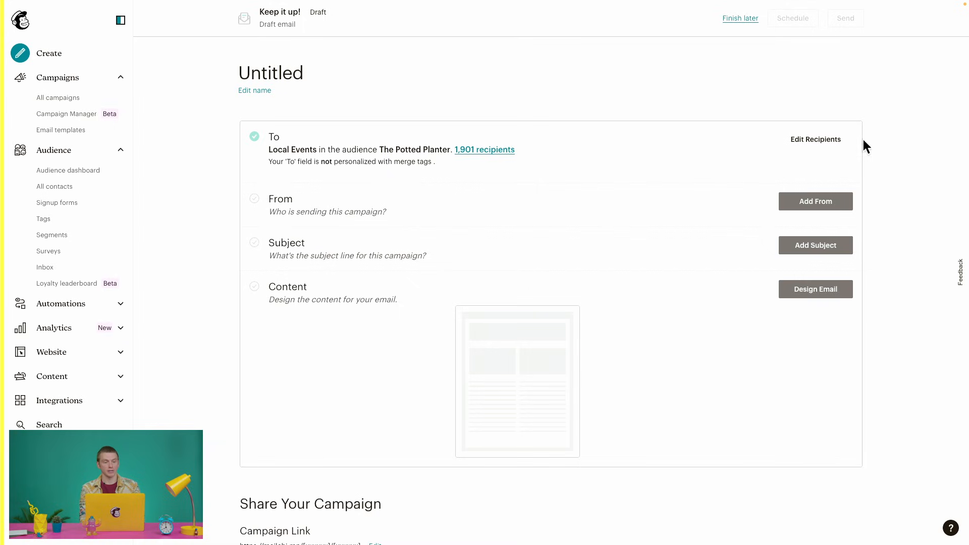
Step: Confirm Local Events is still the recipient segment, then advance the slideshow to Final takeaways
click(831, 140)
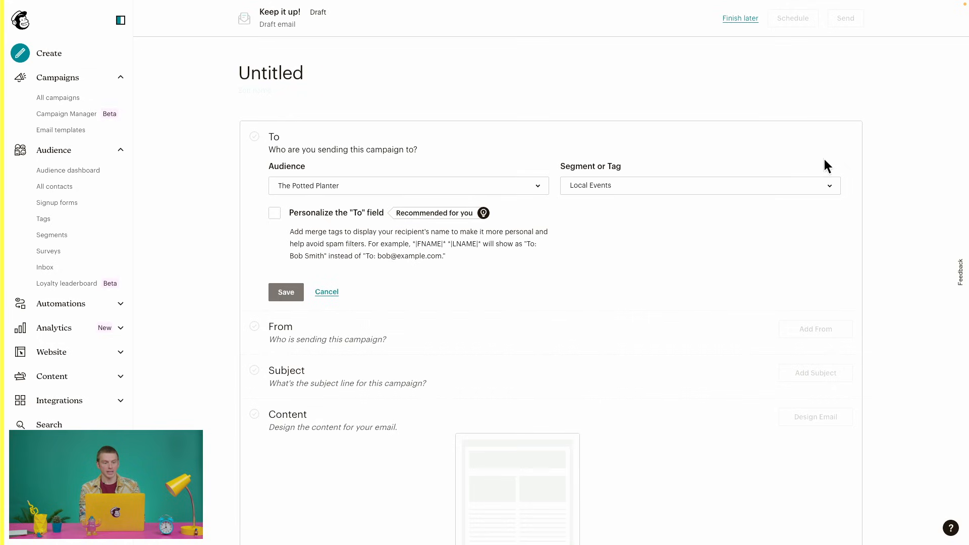
click(821, 186)
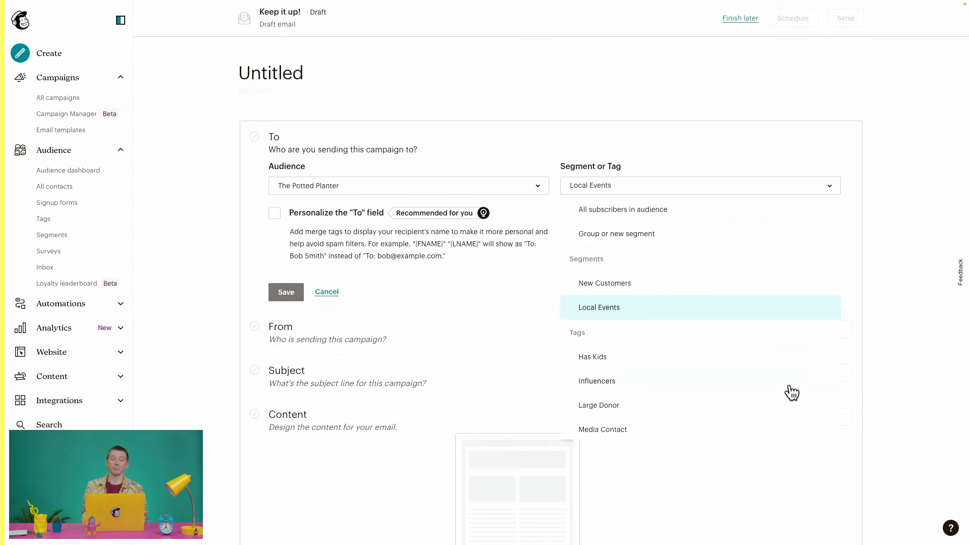
scroll(791, 392, down, 2)
scroll(791, 392, down, 10)
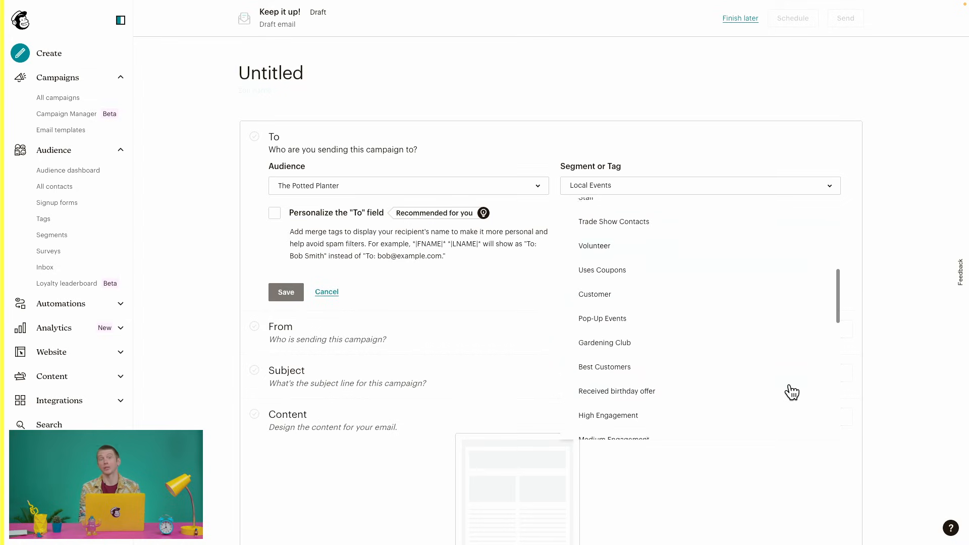
scroll(791, 391, down, 2)
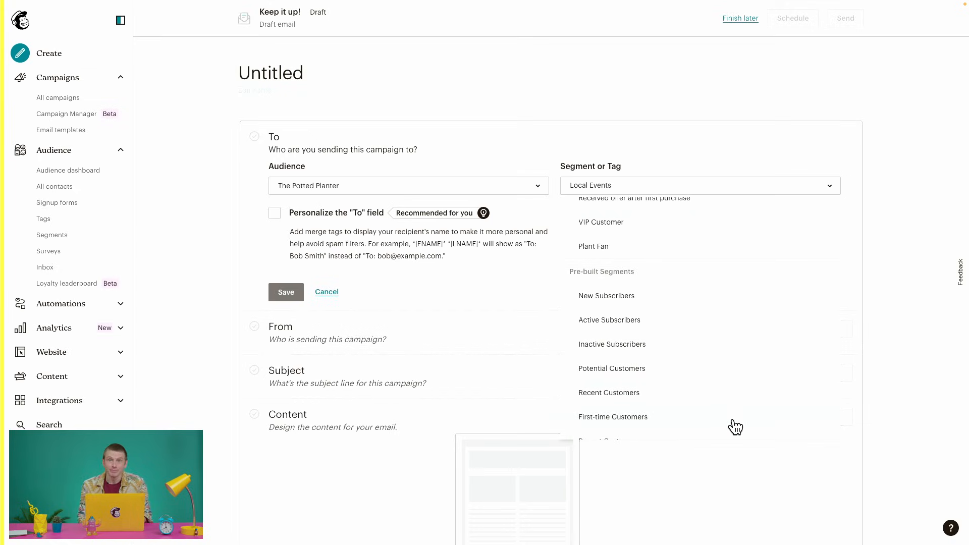
click(223, 349)
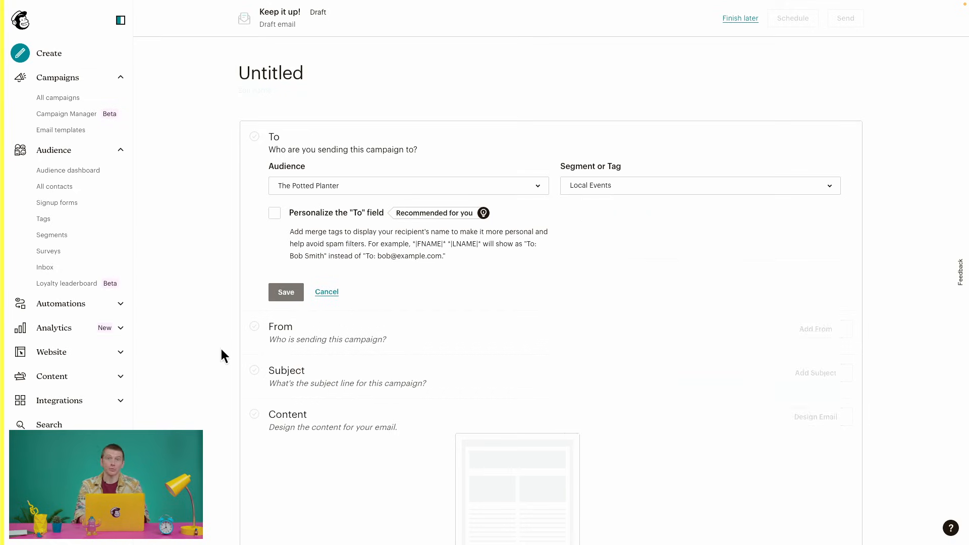
key(ctrl+Left)
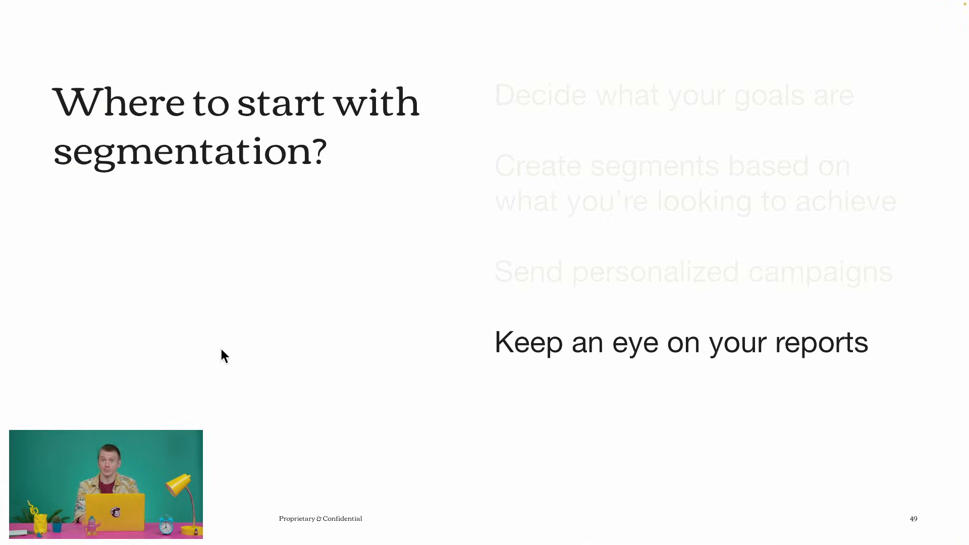
key(Right)
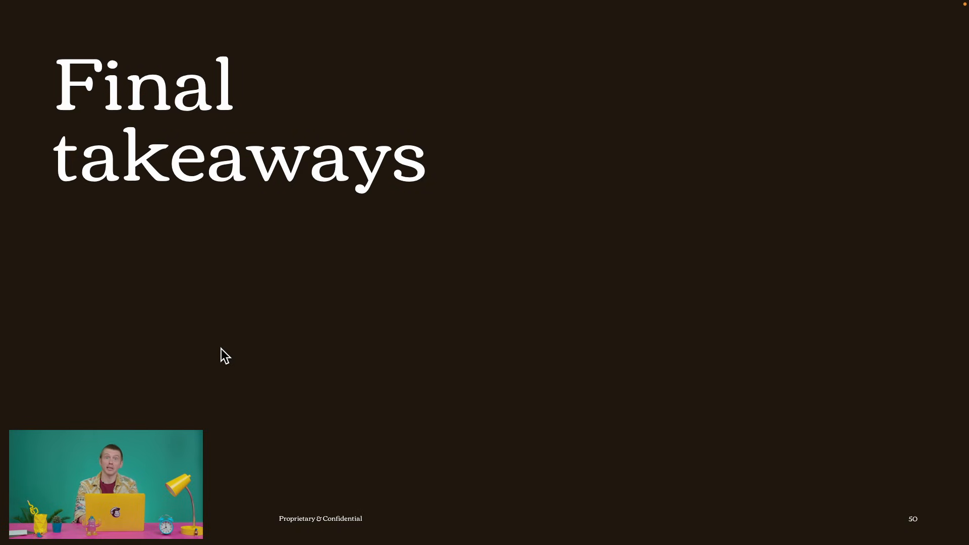